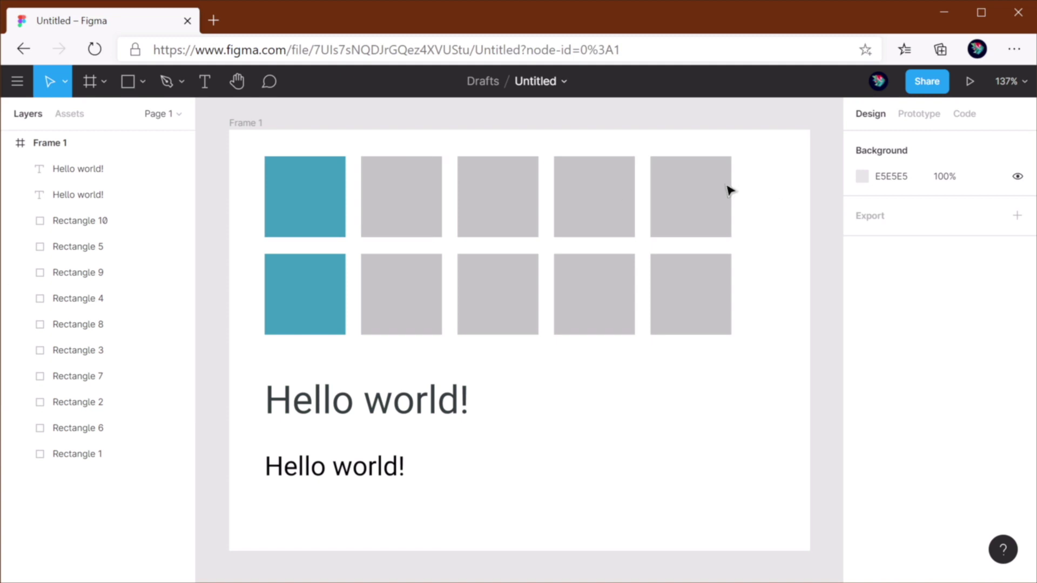
Step: Copy the teal top-left square's fill hex 3D9DBC
left_click(410, 199)
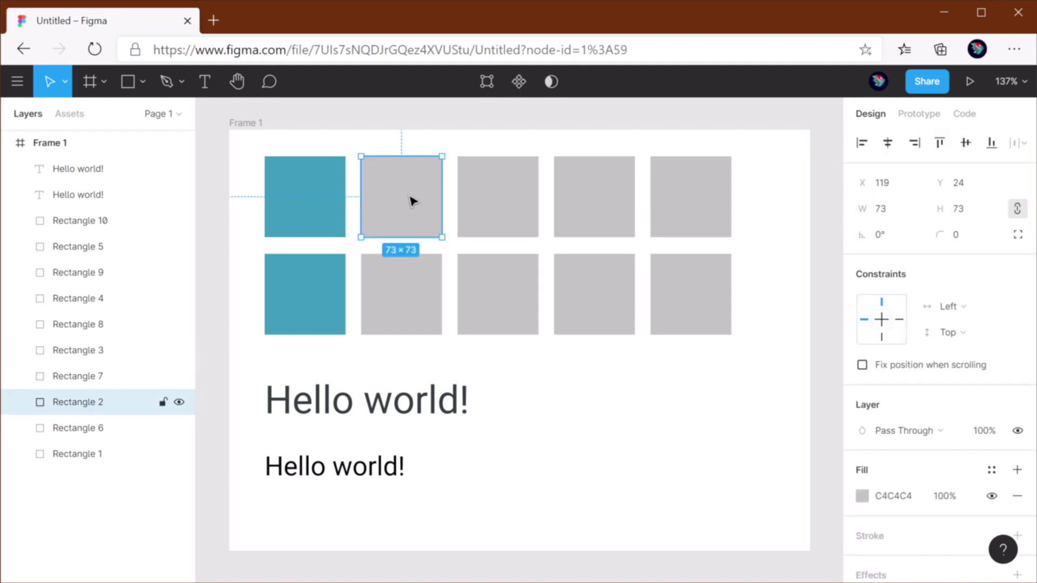
left_click(521, 196)
left_click(594, 193)
left_click(714, 186)
left_click(787, 218)
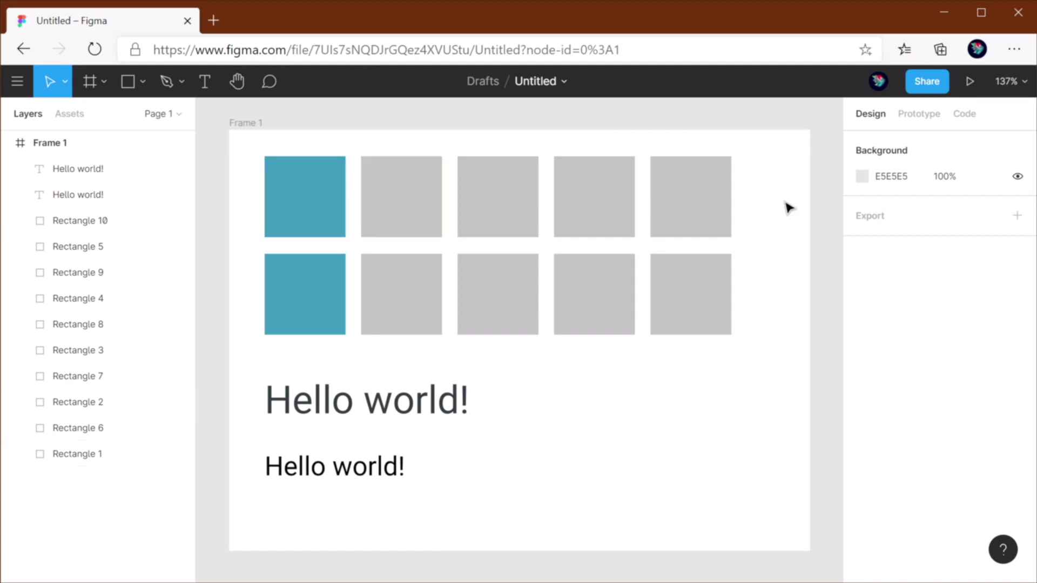
left_click(305, 202)
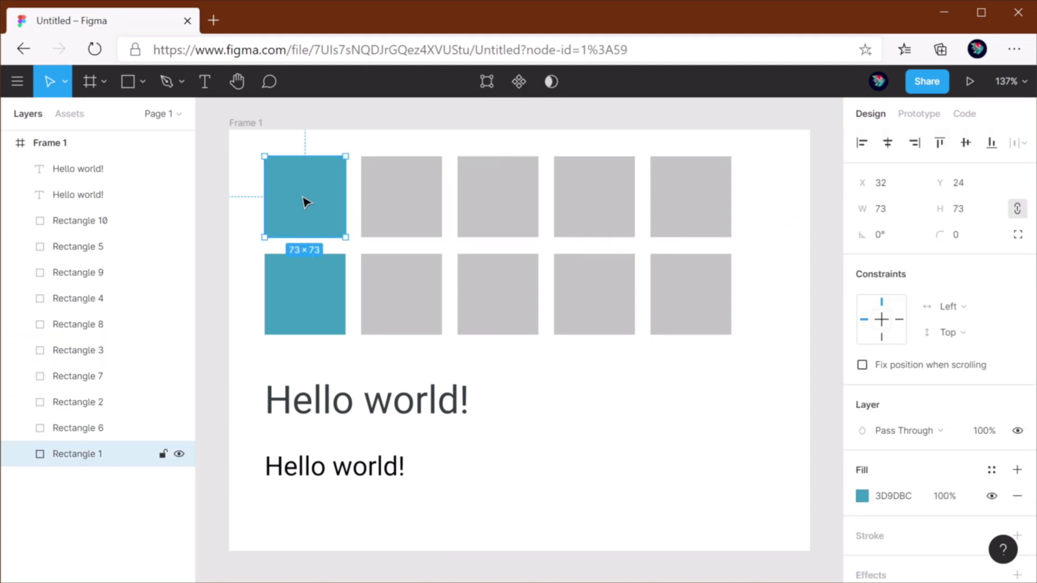
left_click(893, 500)
key("ctrl+c")
Step: Paste 3D9DBC into the second top-row square's fill
left_click(412, 231)
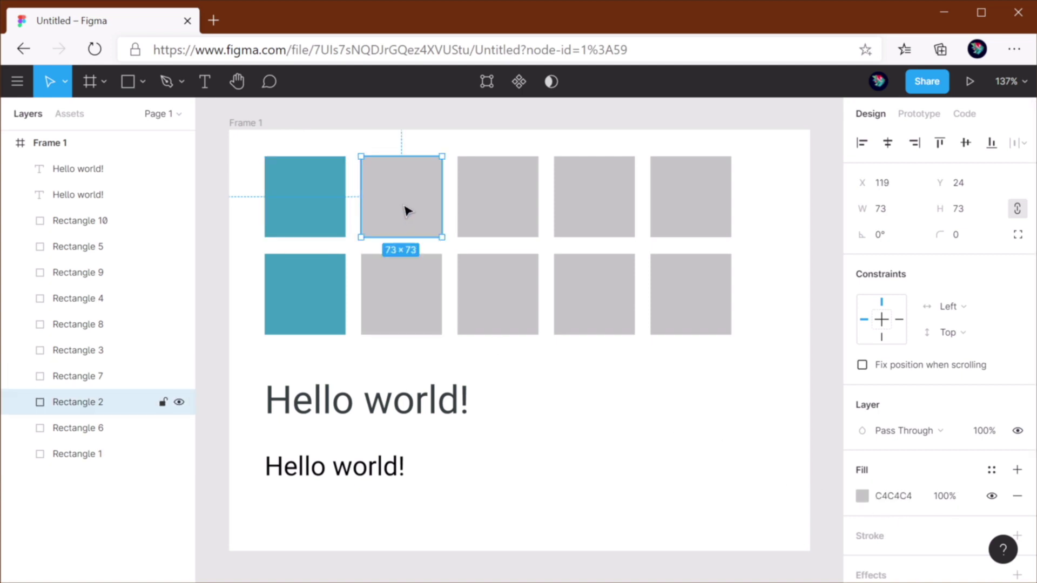
left_click(894, 503)
key("ctrl+v")
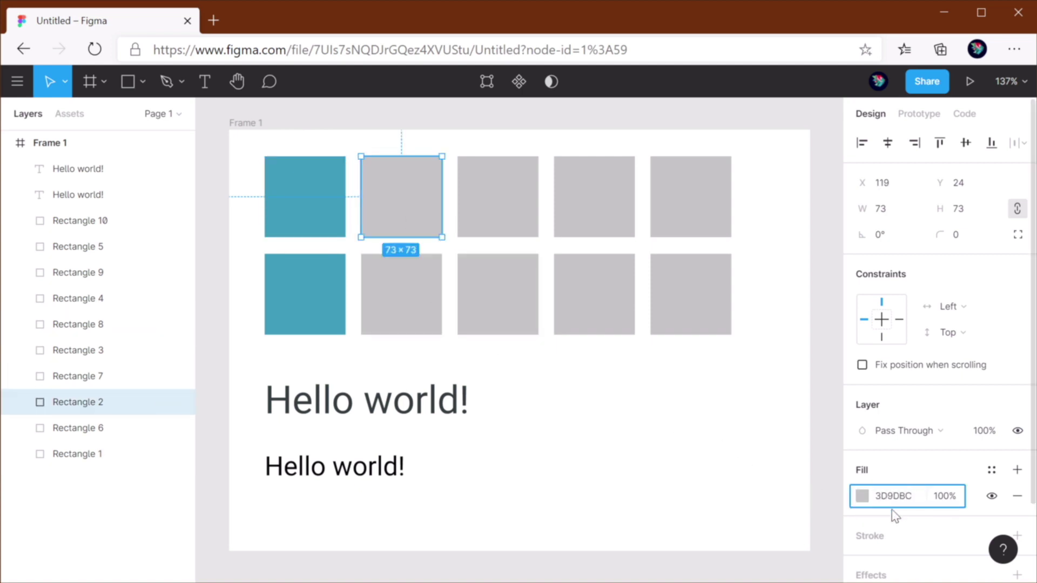
key("Return")
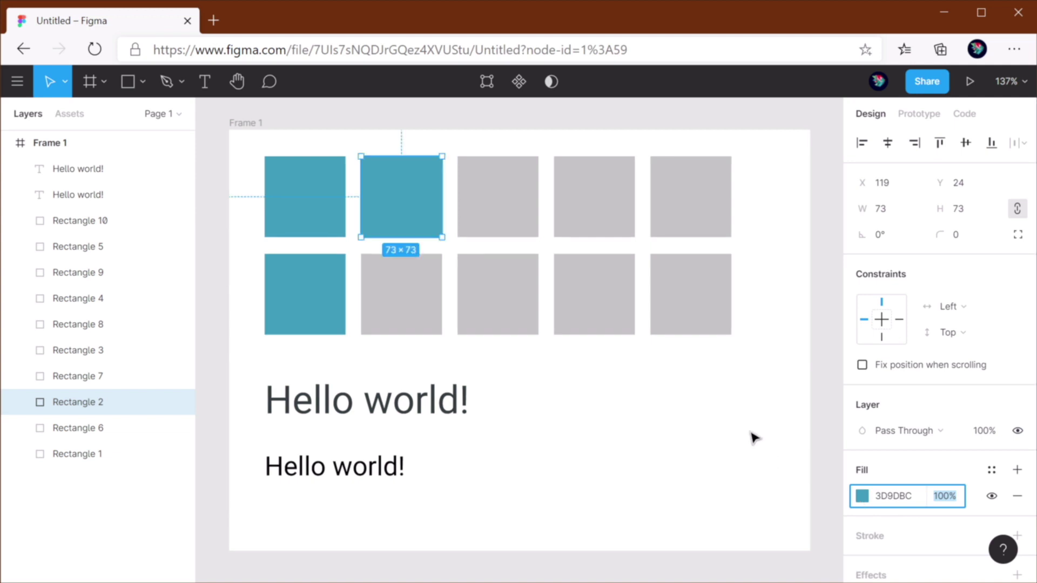
Step: Fill the remaining three top-row squares with 3D9DBC at once
left_click(517, 211)
left_click(594, 229, "shift")
left_click(692, 229, "shift")
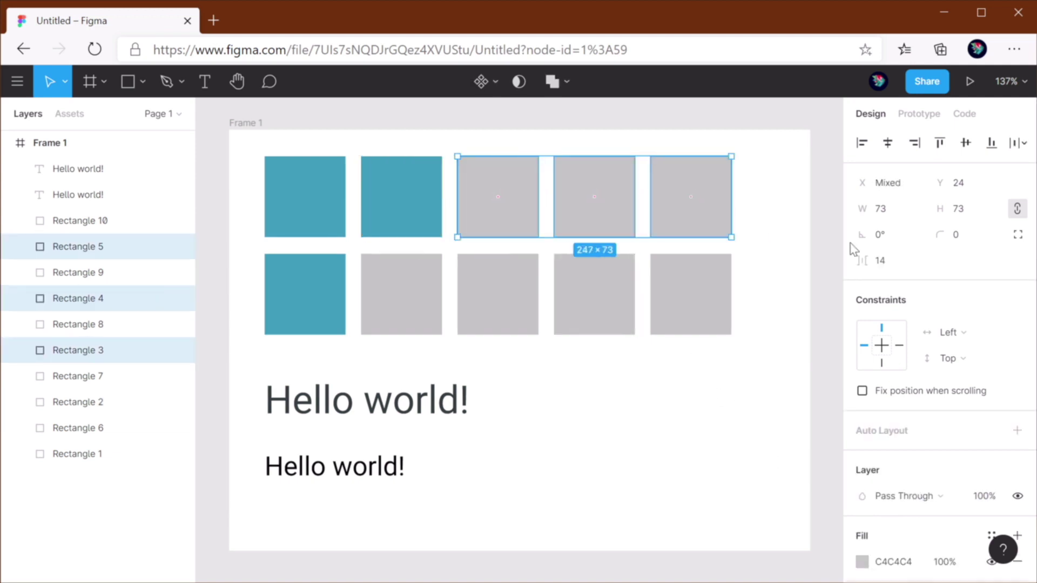
left_click(905, 562)
key("ctrl+v")
key("Return")
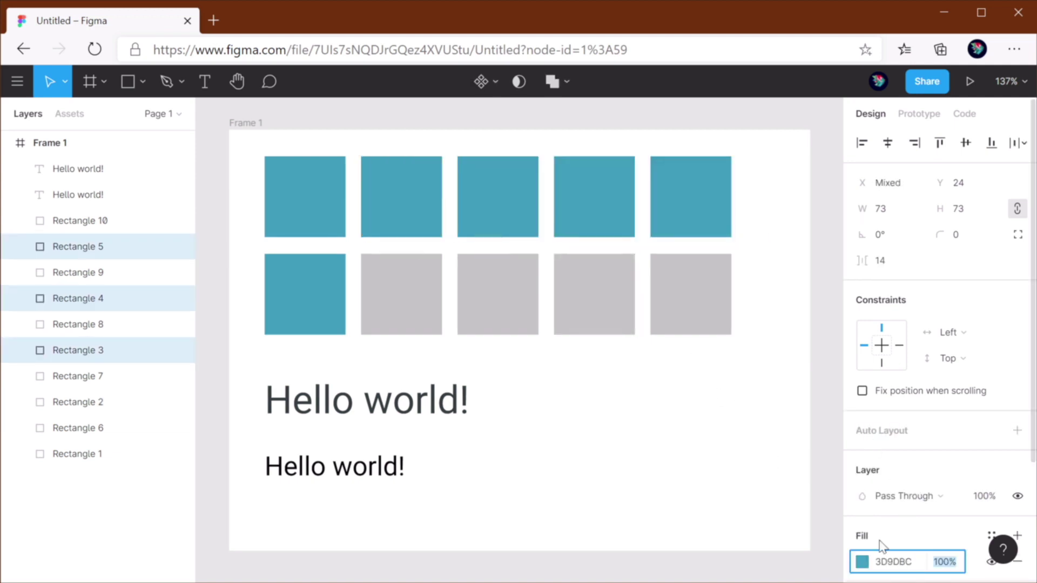
left_click(783, 262)
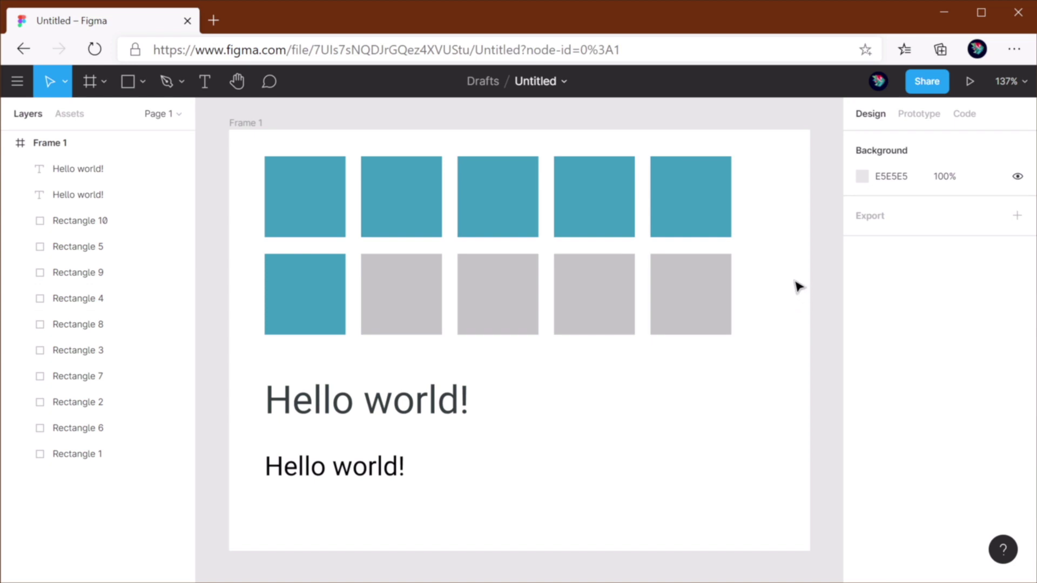
Step: Select the bottom row and replace grey C4C4C4 with 3D9DBC in Selection Colors
left_click_drag(799, 286, 282, 326)
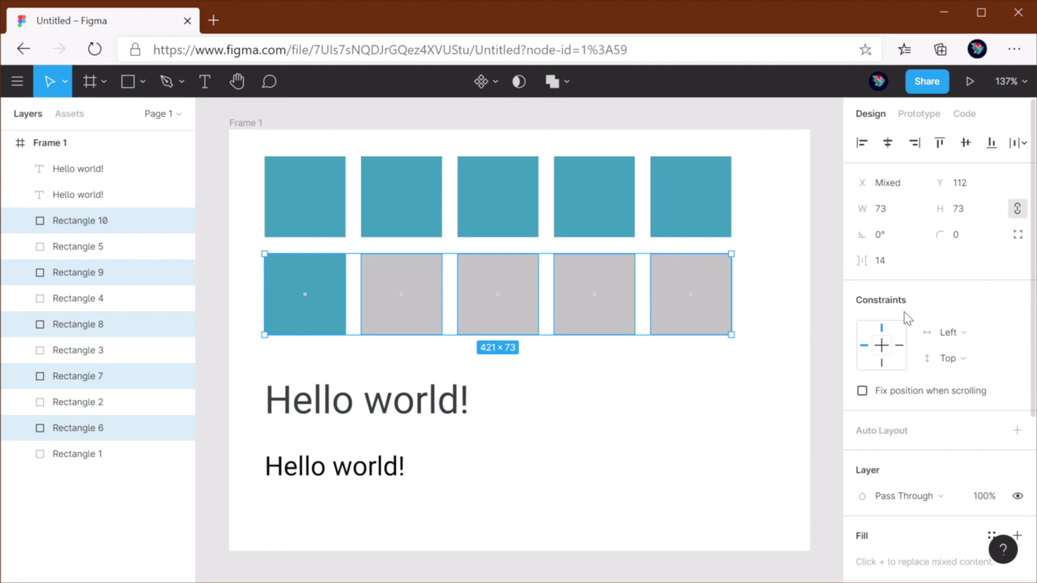
scroll(913, 329, "down", 5)
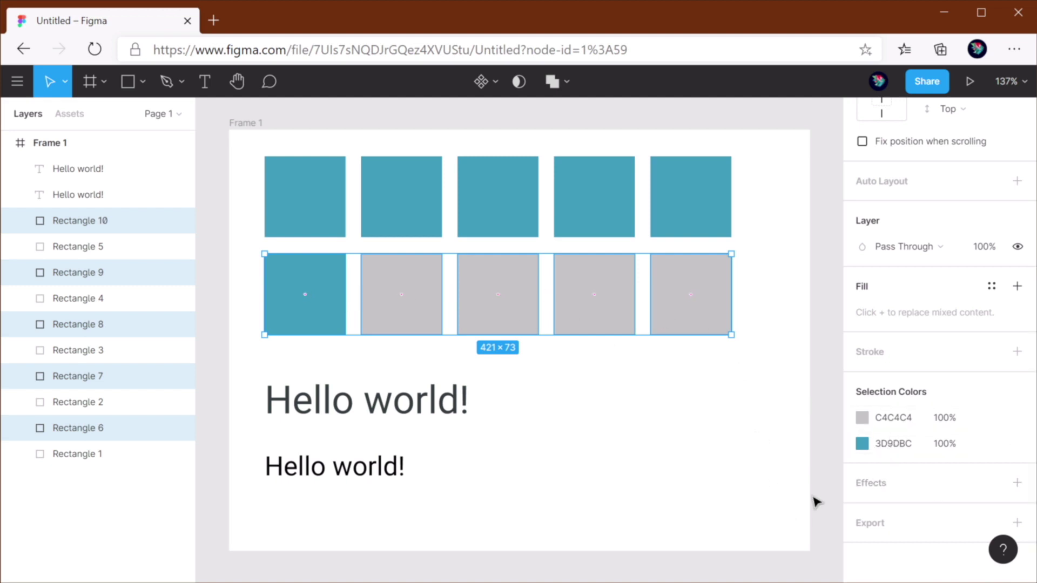
left_click(894, 444)
key("ctrl+c")
left_click(896, 422)
key("ctrl+v")
key("Tab")
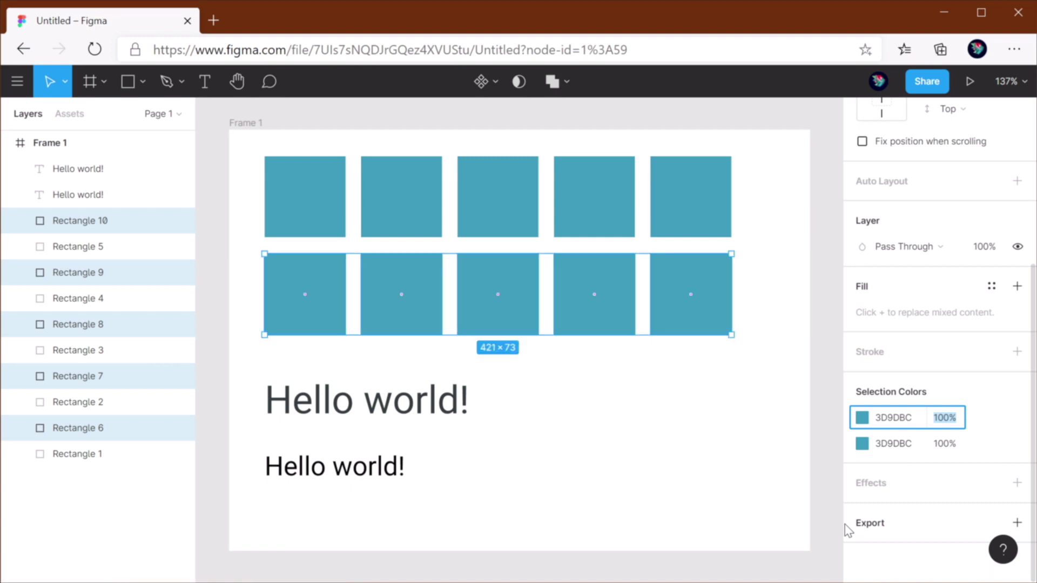
left_click(764, 376)
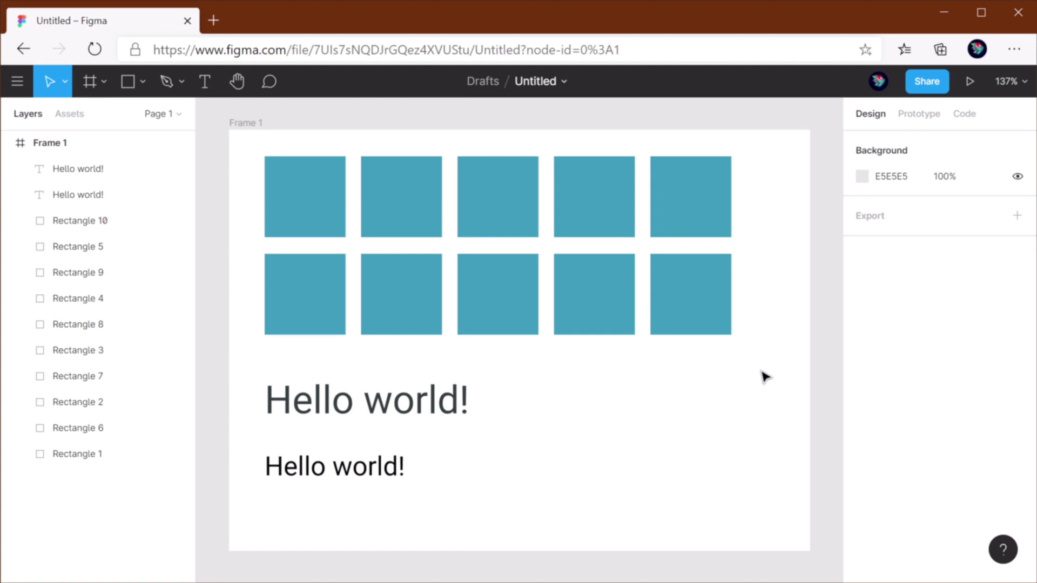
Step: Recolour bottom squares light green 3DBC70, green 408913, olive BCAF3D and red BC3D3D
left_click(697, 326)
left_click(862, 496)
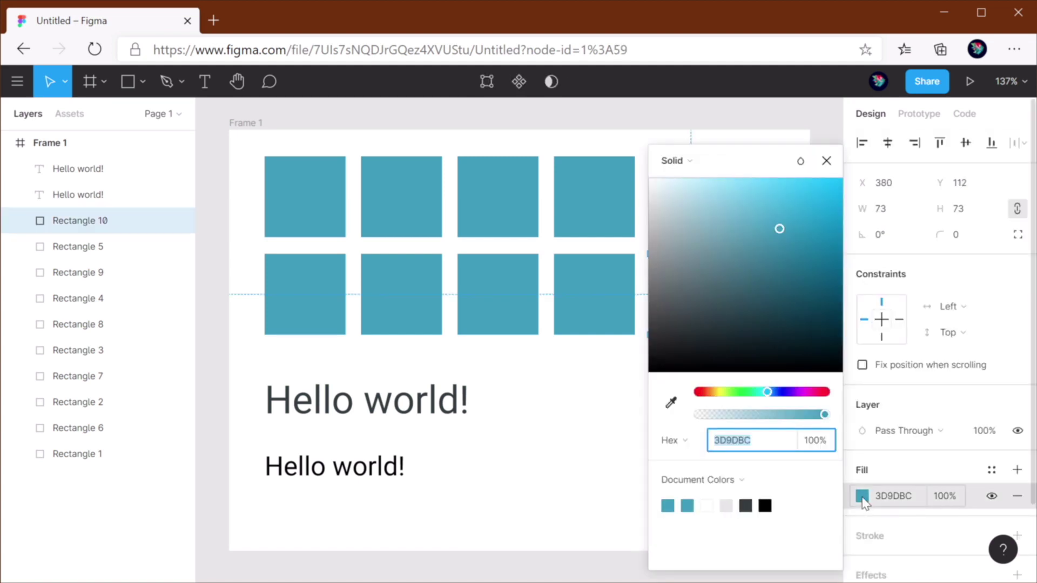
left_click_drag(772, 391, 717, 392)
left_click(608, 308)
left_click(862, 496)
left_click(497, 294)
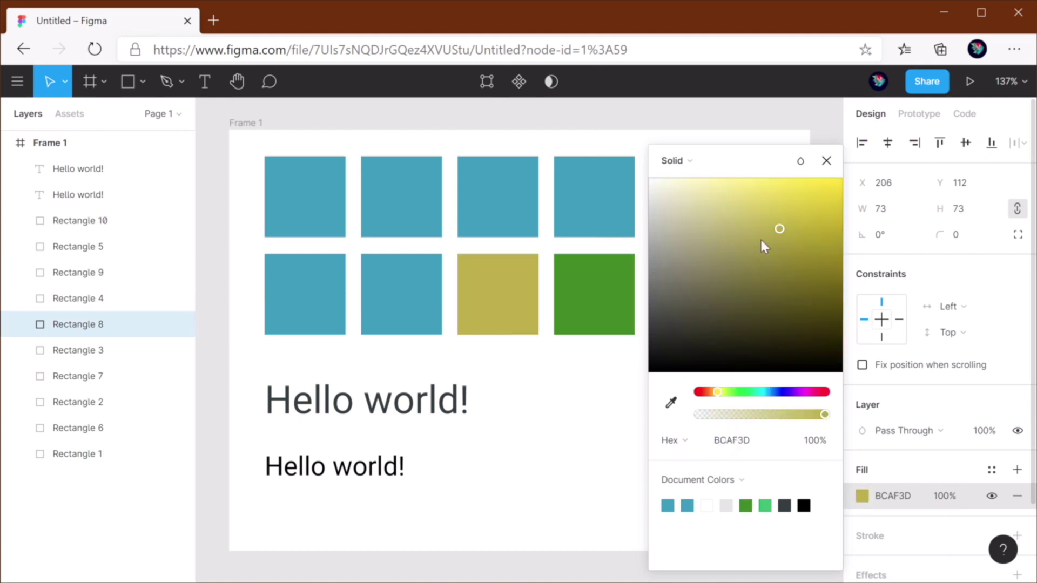
left_click(408, 292)
left_click(754, 329)
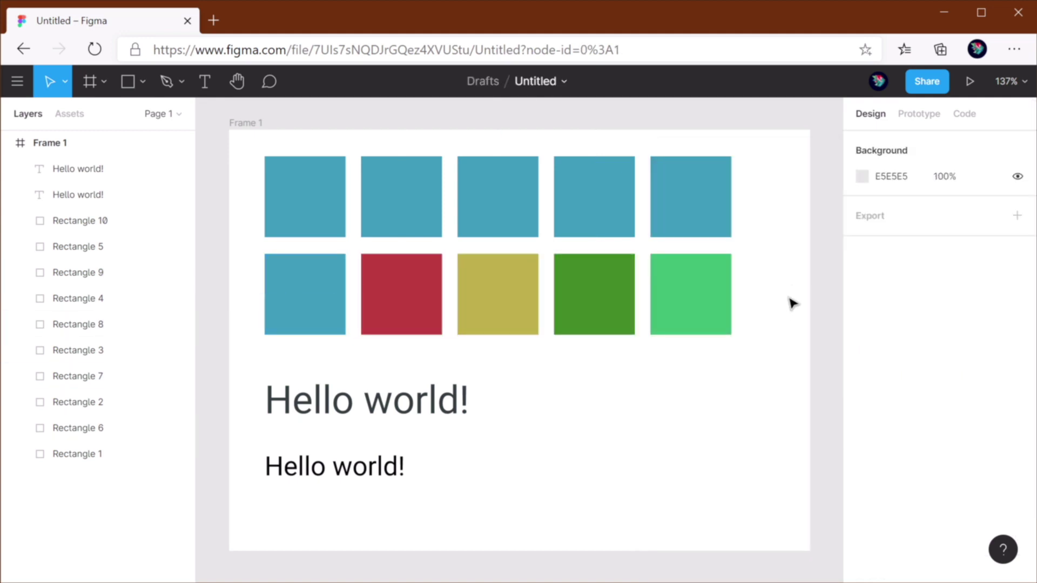
Step: Select the bottom row and isolate its remaining teal square via Selection Colors
left_click_drag(794, 286, 299, 296)
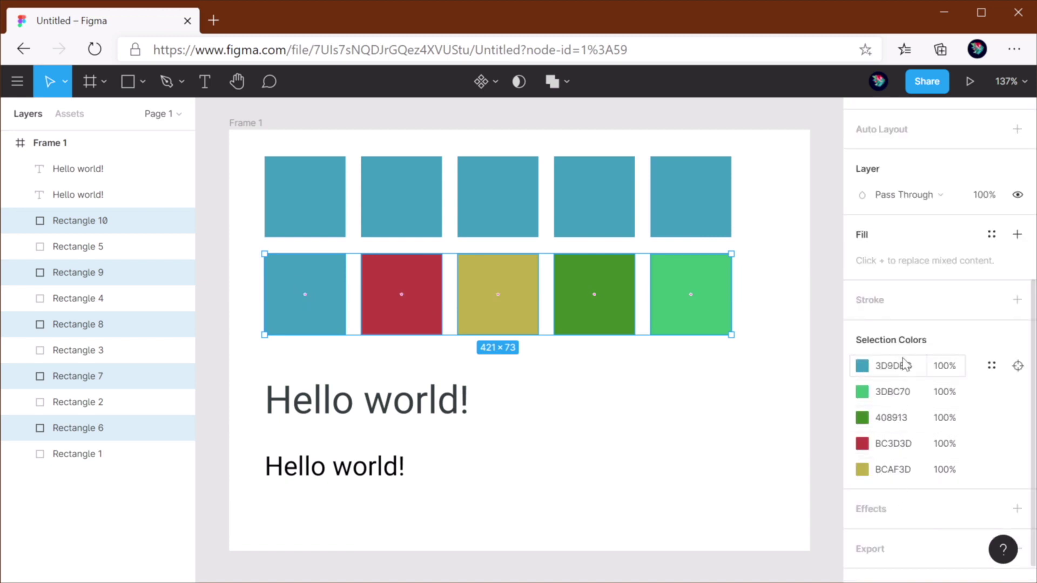
left_click(1018, 366)
left_click(796, 211)
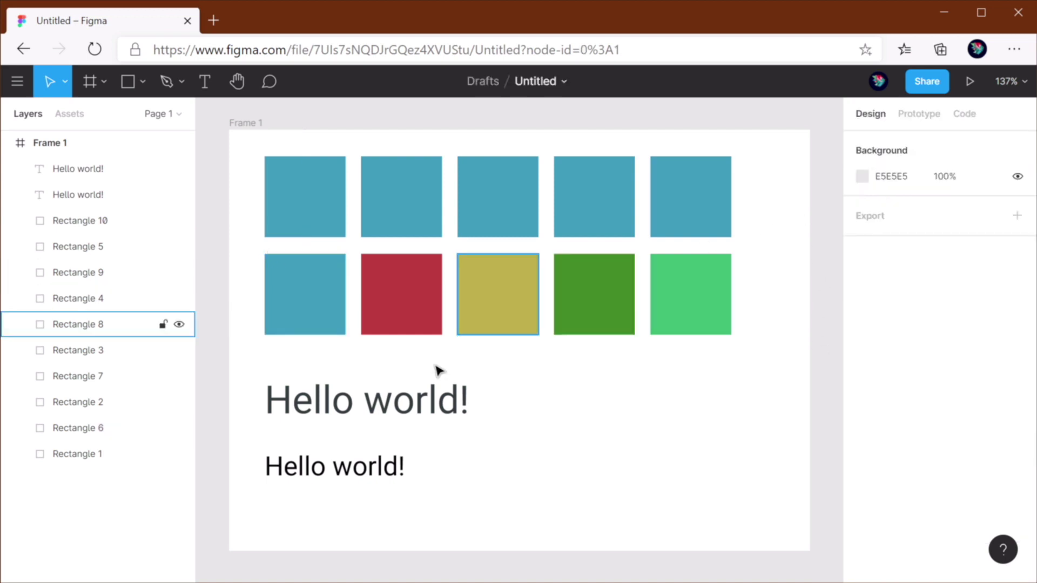
Step: Select the whole frame and use Selection Colors to pick the six 3D9DBC boxes
left_click_drag(827, 558, 274, 211)
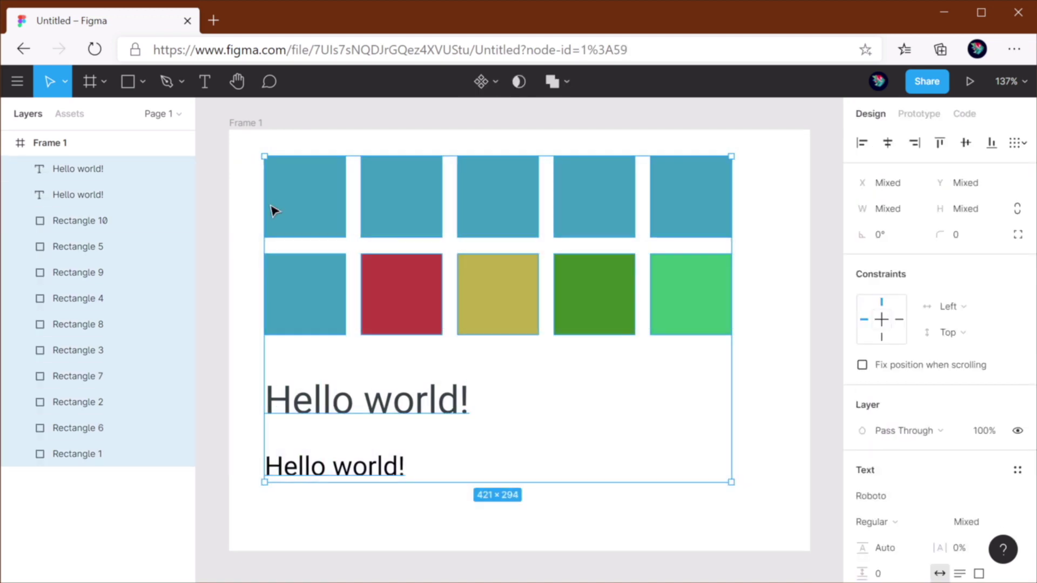
scroll(901, 397, "down", 5)
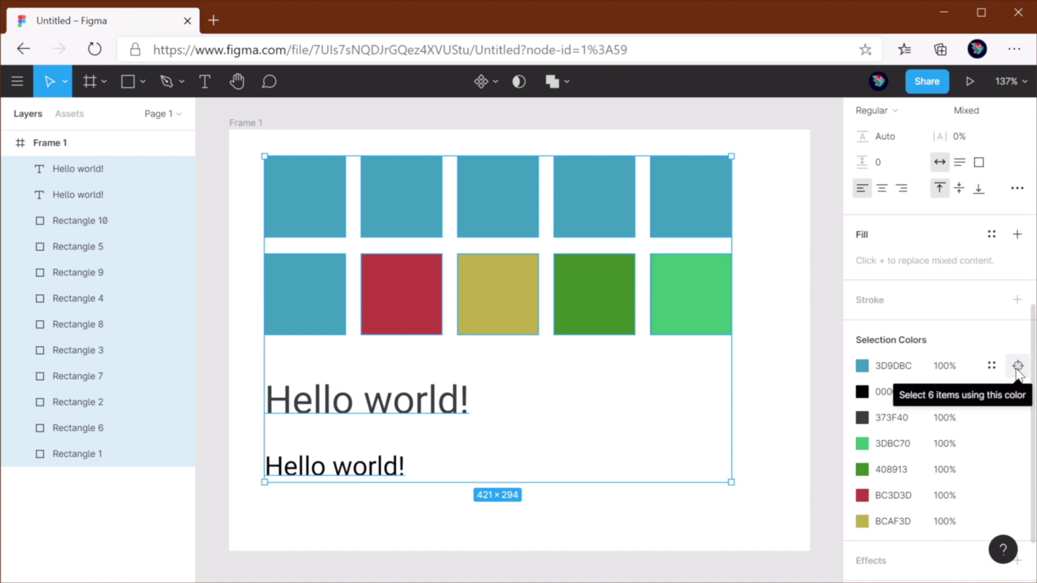
left_click(1018, 366)
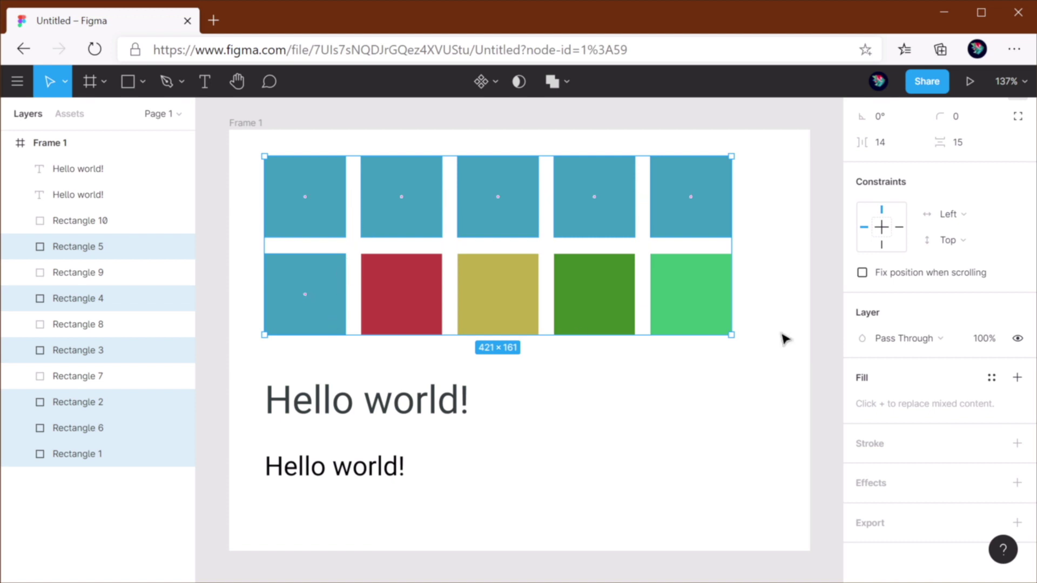
left_click(771, 303)
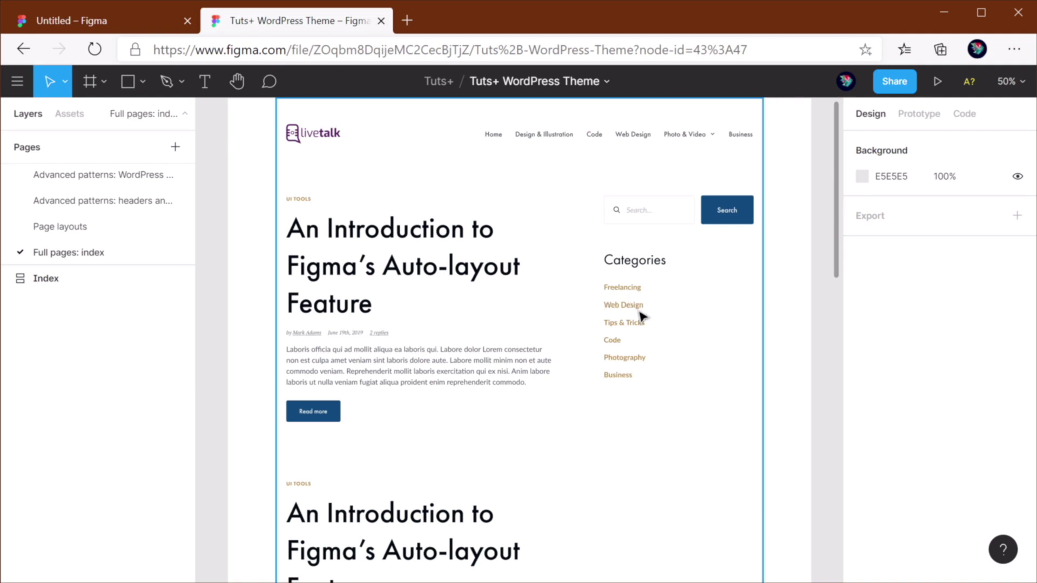
left_click(621, 288, "ctrl")
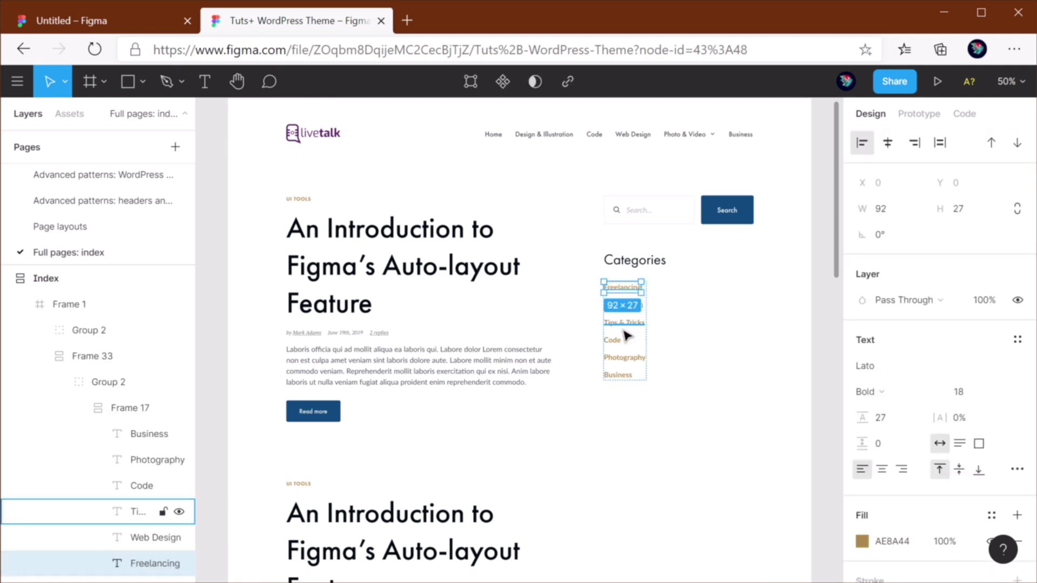
left_click(625, 324, "ctrl")
left_click(613, 340, "ctrl")
left_click(622, 357, "ctrl")
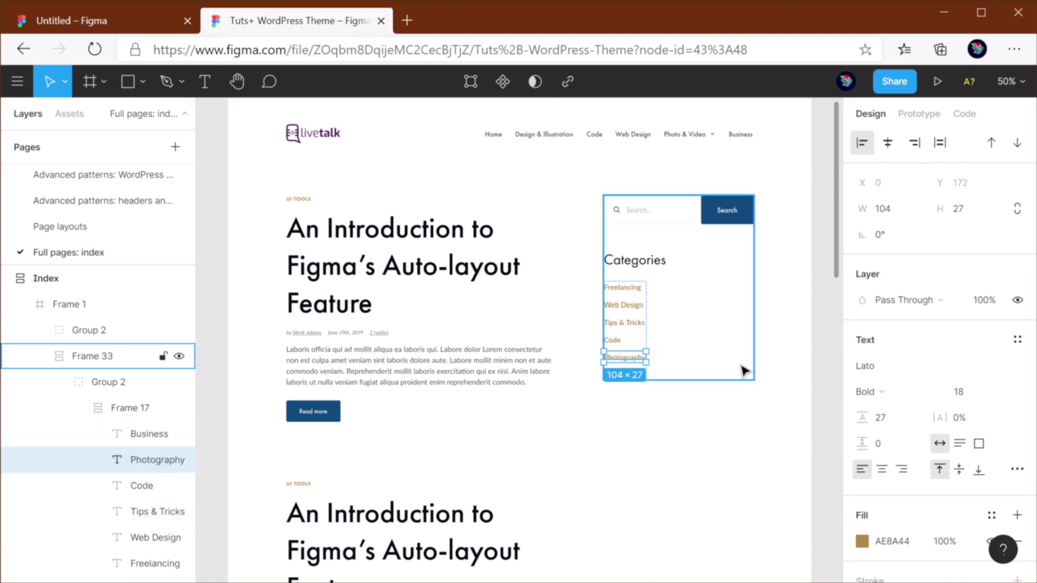
left_click(748, 353)
left_click(776, 388)
scroll(702, 378, "up", 2)
left_click(583, 334)
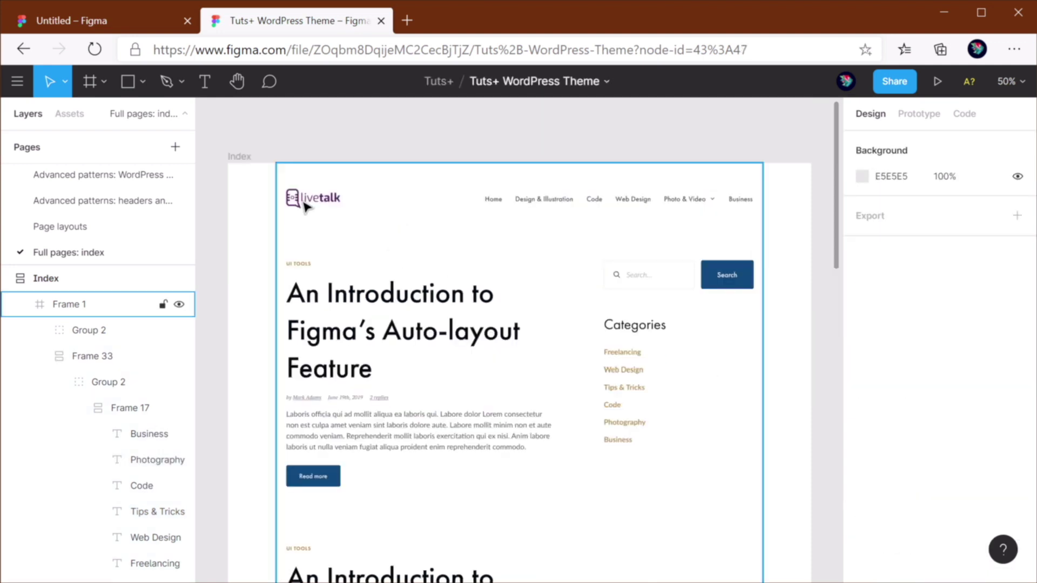
Step: Select the Index frame and expand Selection Colors to all 11 colours
left_click(235, 158)
scroll(918, 341, "down", 5)
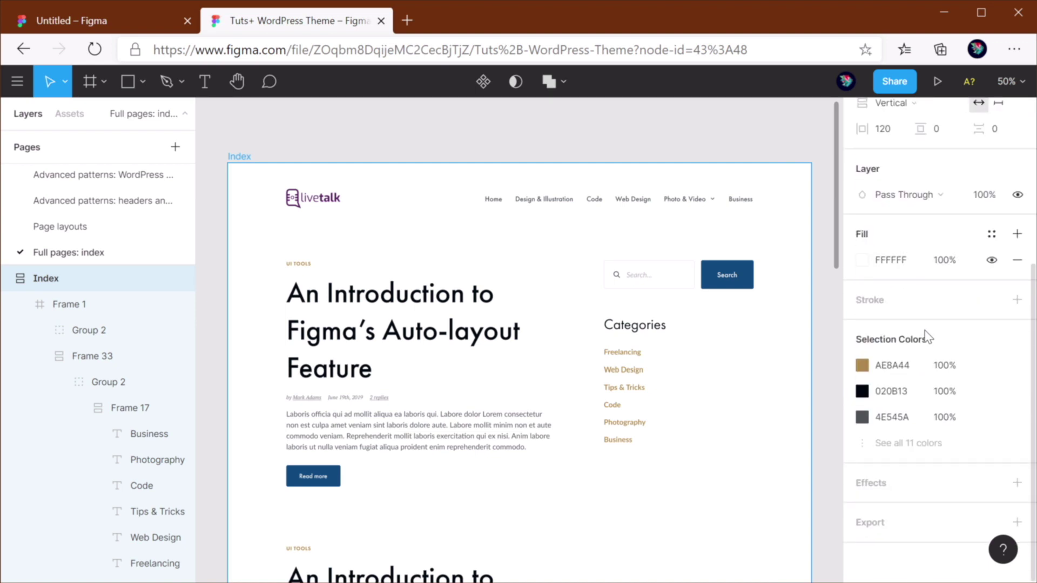
left_click(904, 446)
scroll(935, 324, "down", 3)
scroll(930, 395, "up", 5)
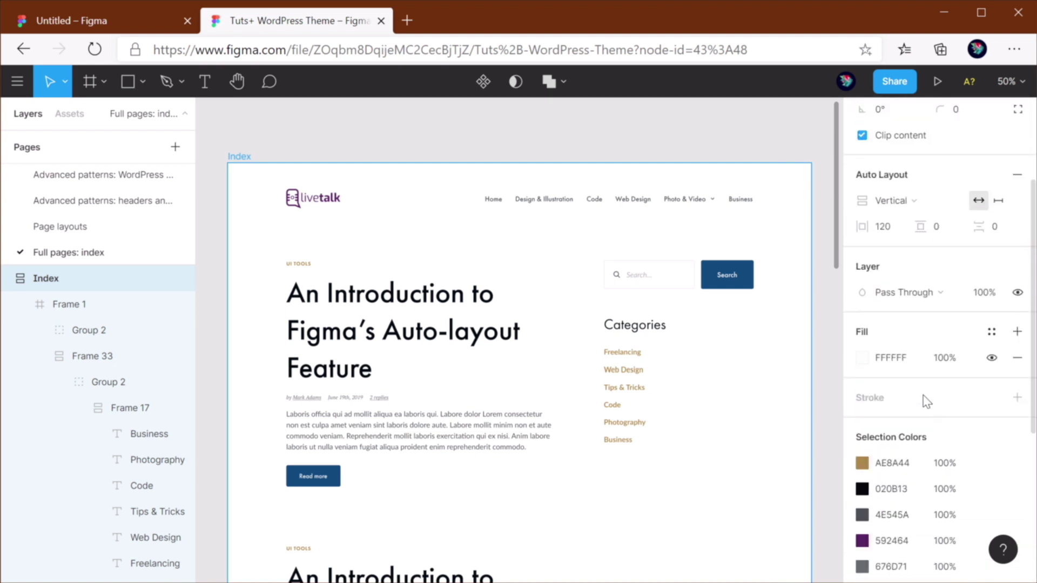
scroll(926, 403, "down", 3)
scroll(924, 403, "down", 2)
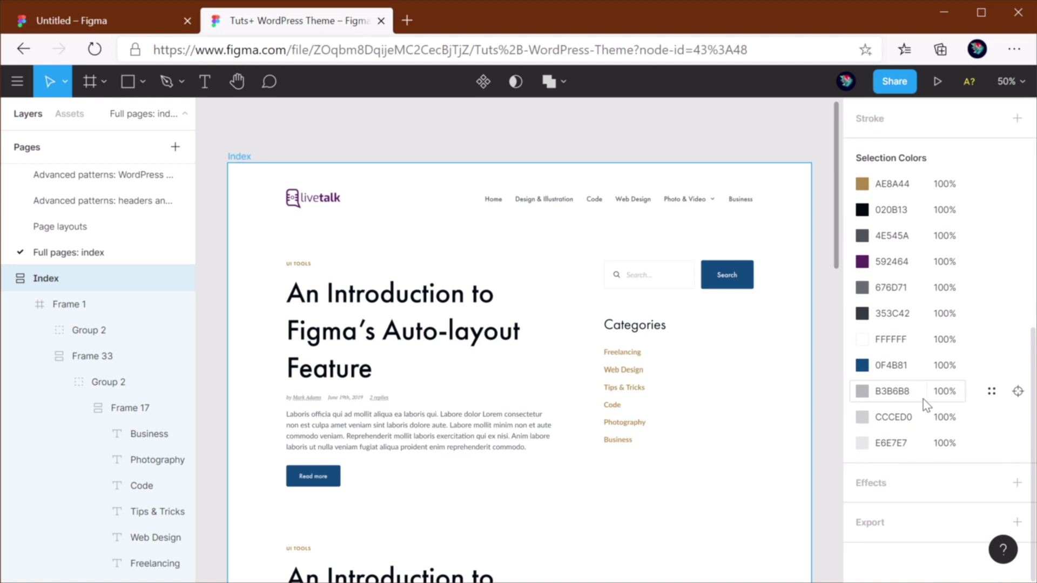
Step: Shift the brown AE8A44 colour's hue to teal 44AE9B
left_click(882, 185)
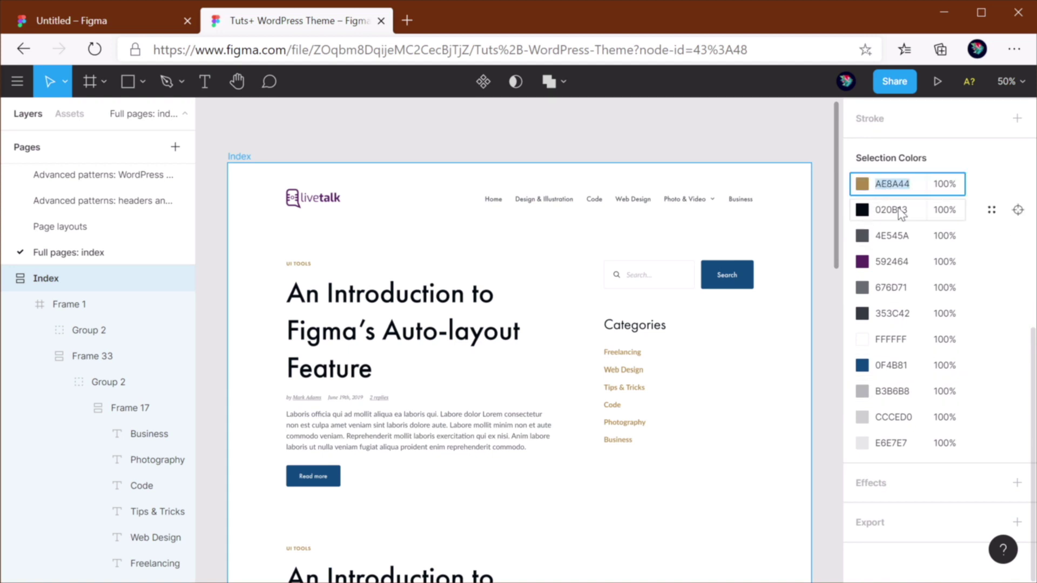
left_click(864, 187)
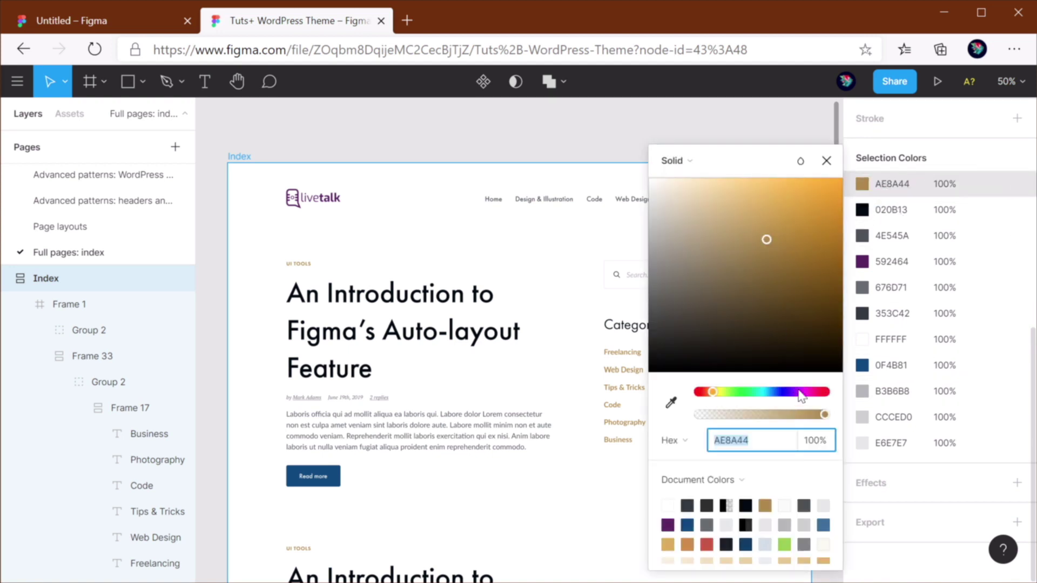
left_click_drag(804, 392, 759, 392)
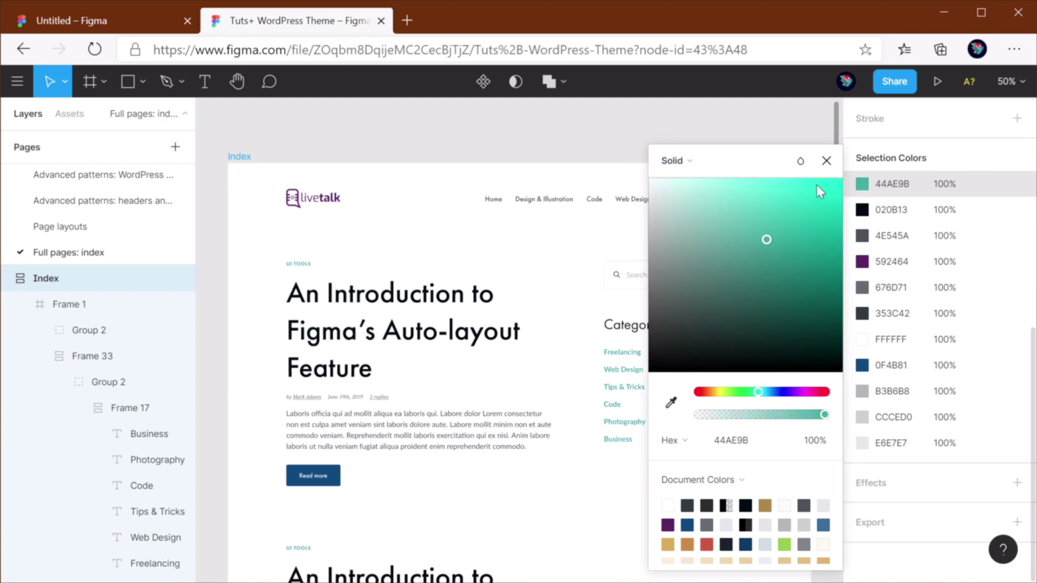
left_click(826, 160)
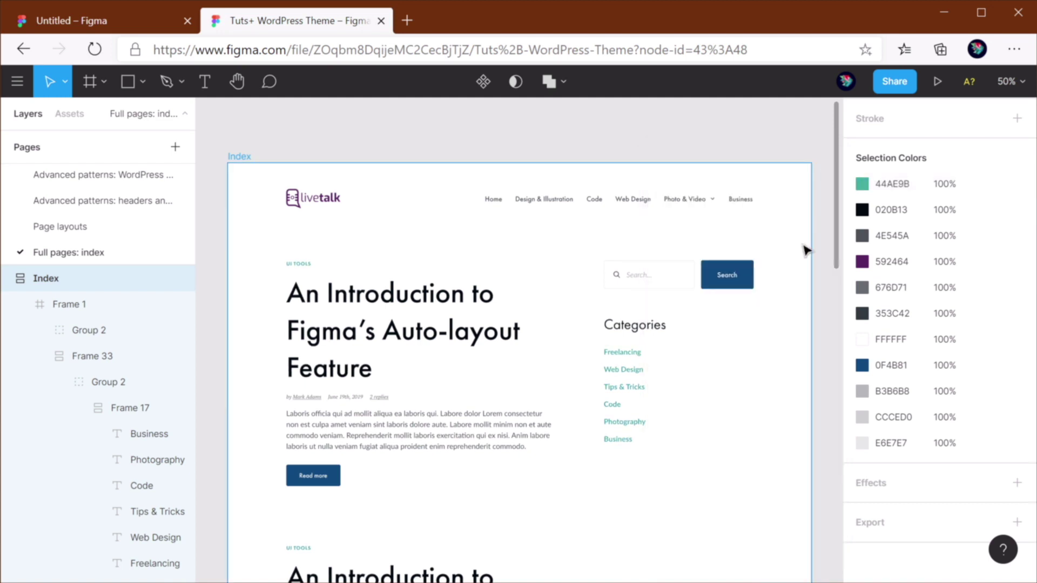
left_click(825, 426)
scroll(801, 454, "down", 8)
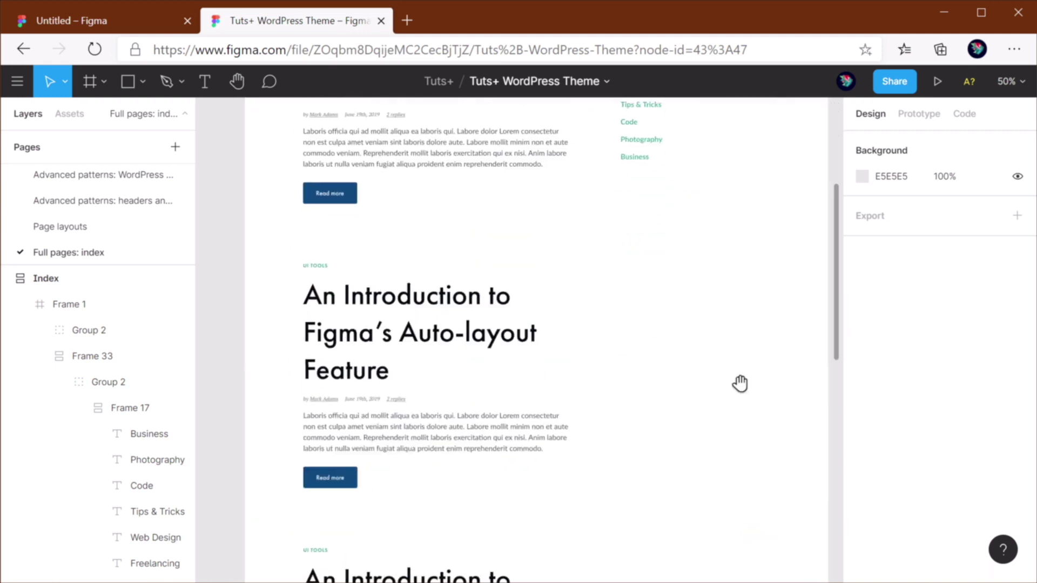
scroll(721, 192, "down", 2)
left_click_drag(722, 472, 721, 224)
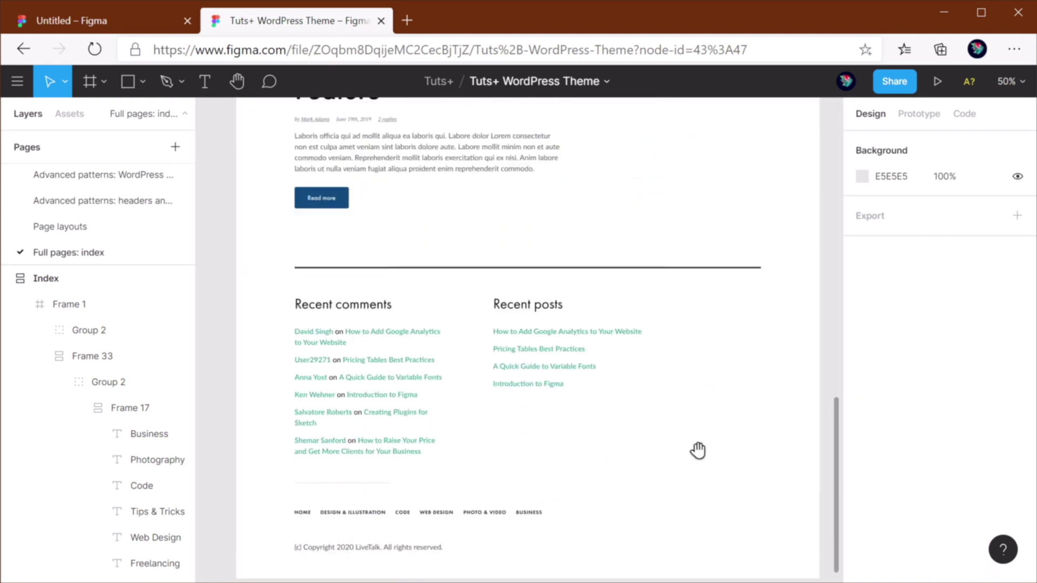
left_click_drag(699, 449, 703, 500)
scroll(540, 440, "up", 5)
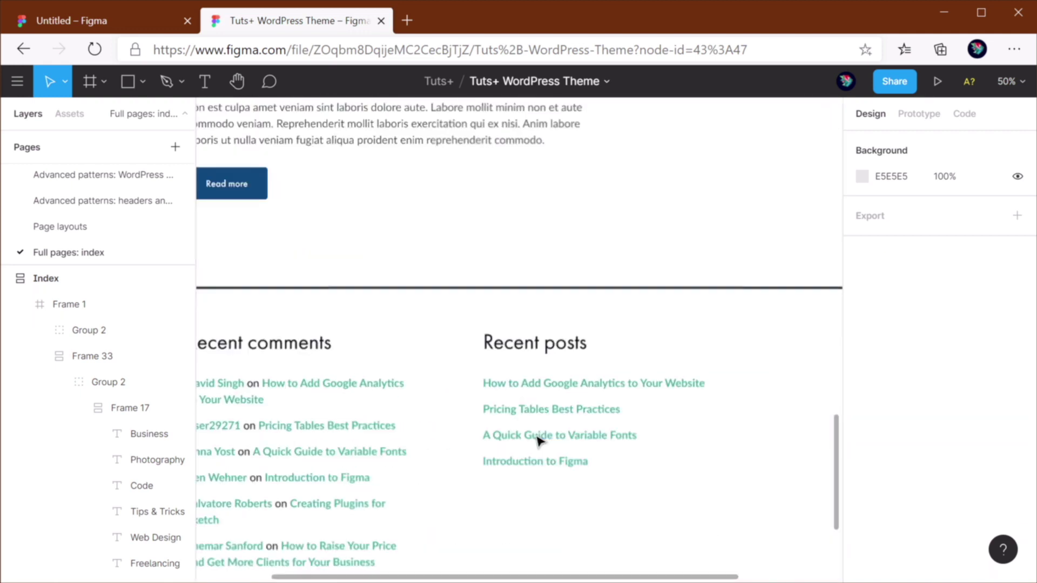
scroll(539, 440, "down", 5)
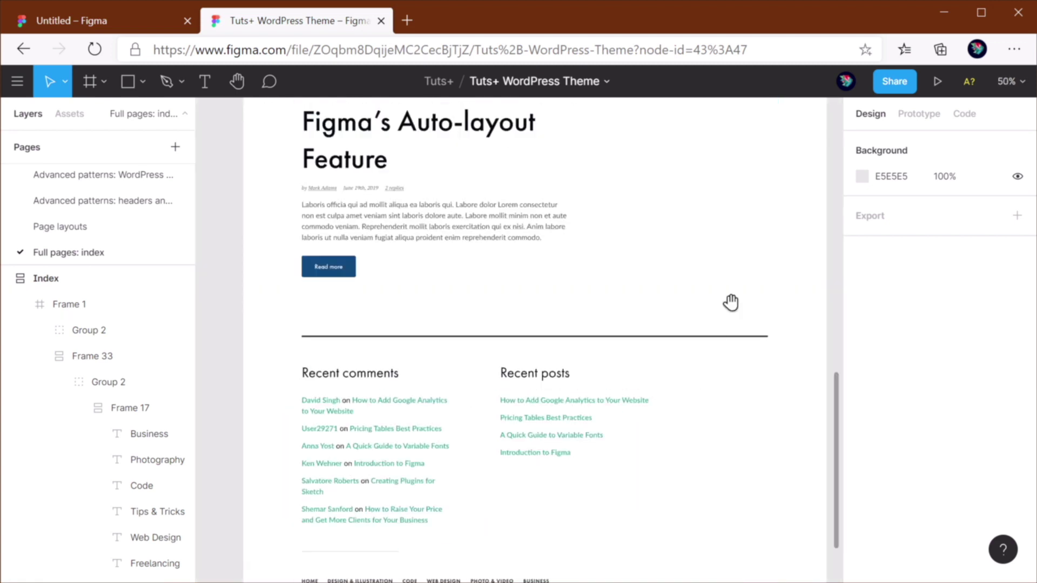
scroll(731, 303, "up", 10)
left_click(808, 403)
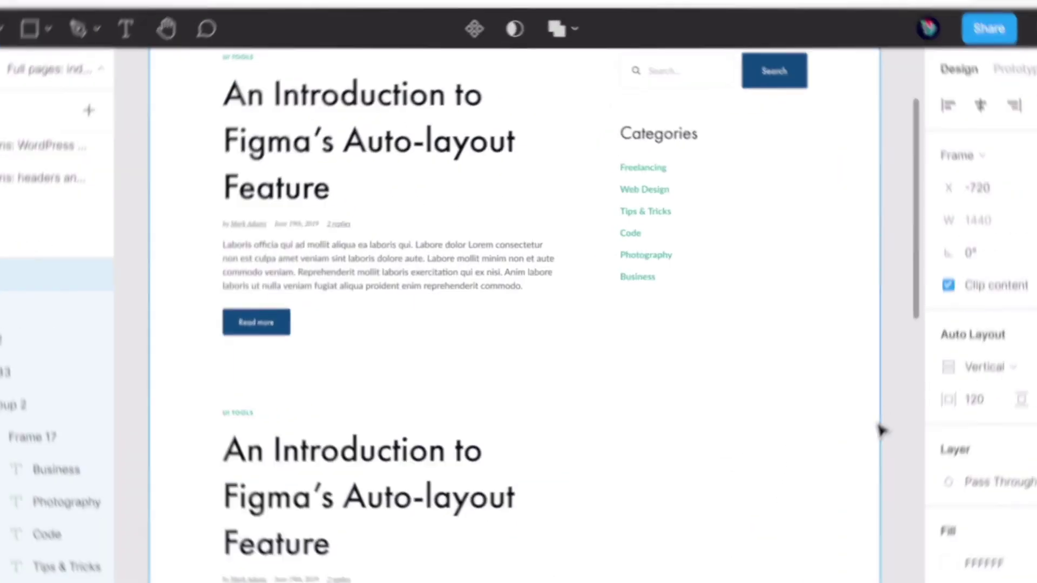